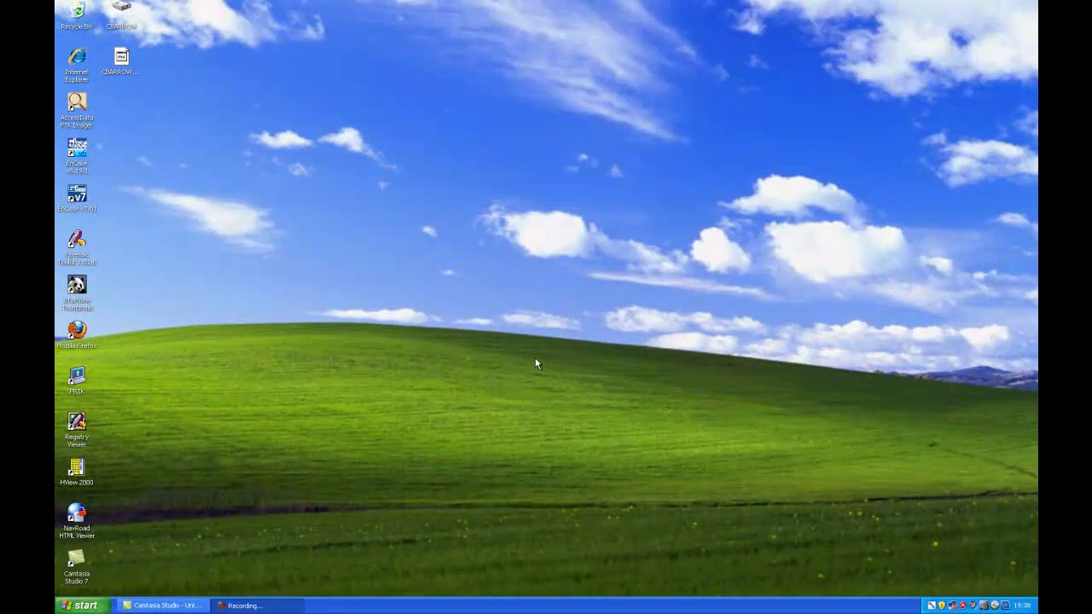
Launch EnCase v7.01 and open the recent case Test.
{"action": "left_click", "coordinate": [86, 198]}
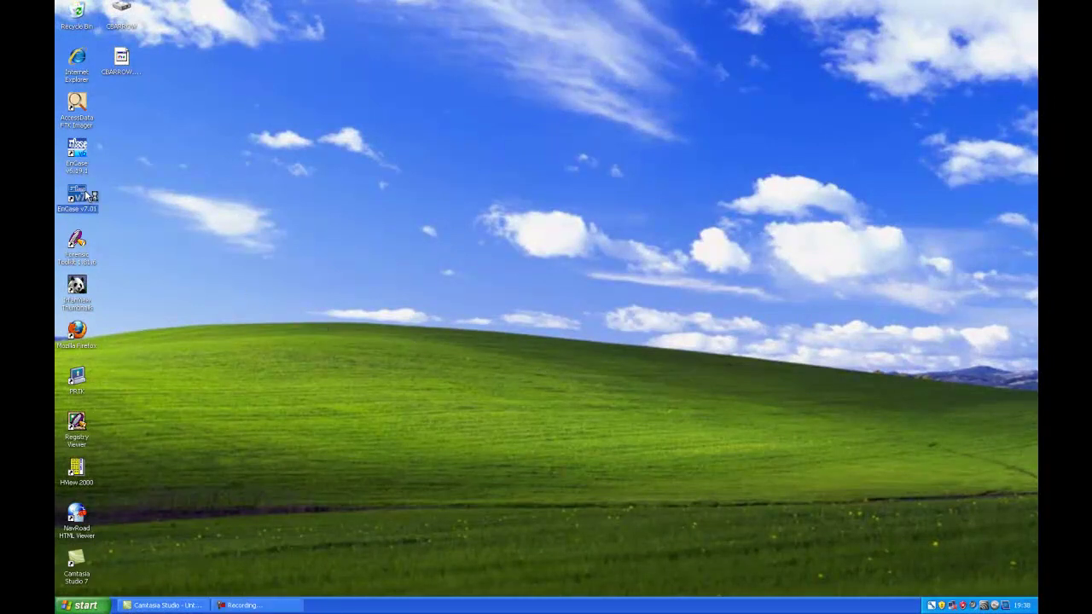
{"action": "double_click", "coordinate": [85, 198]}
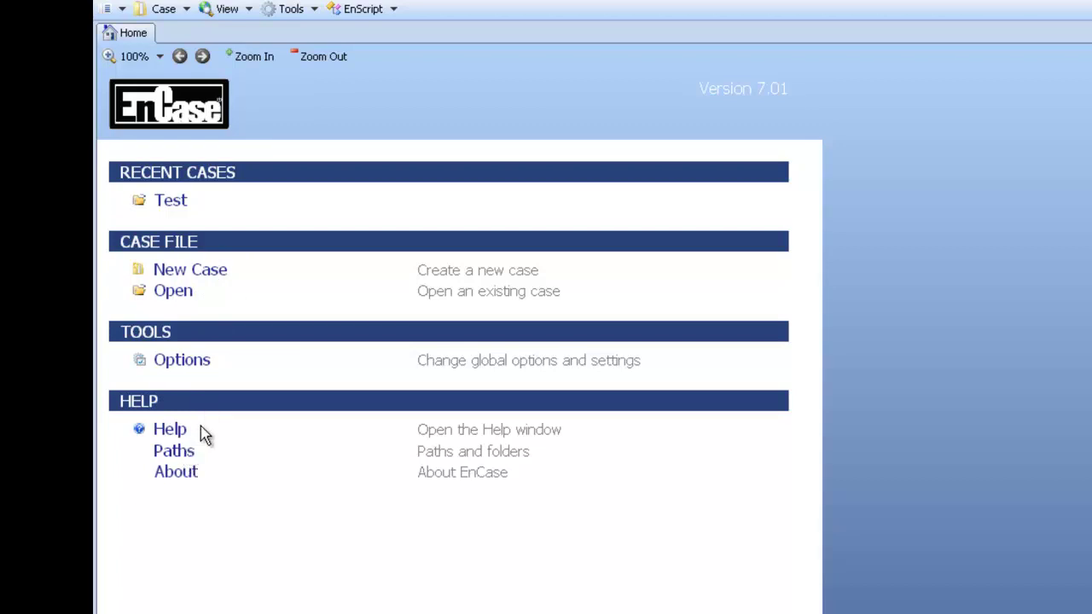
{"action": "left_click", "coordinate": [177, 205]}
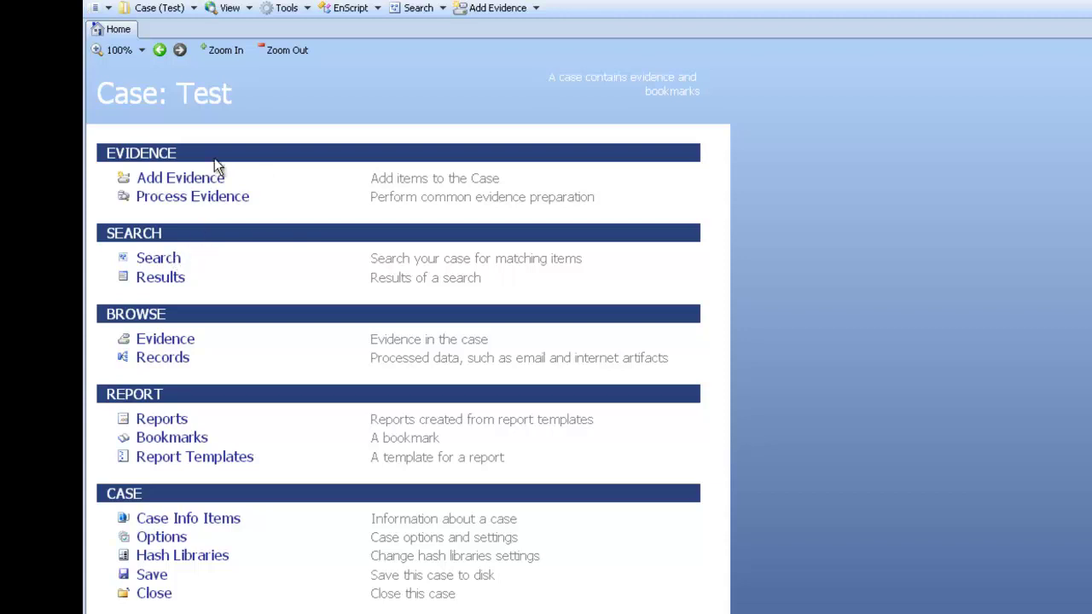
Show the case's evidence list and open the hard drive evidence item to display its entries.
{"action": "left_click", "coordinate": [240, 16]}
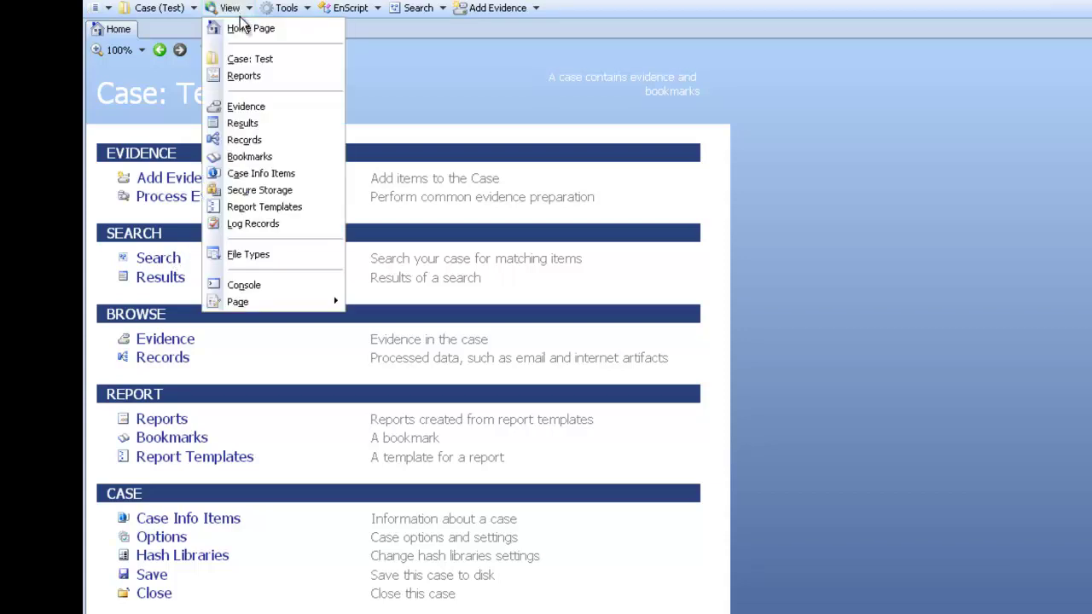
{"action": "left_click", "coordinate": [267, 107]}
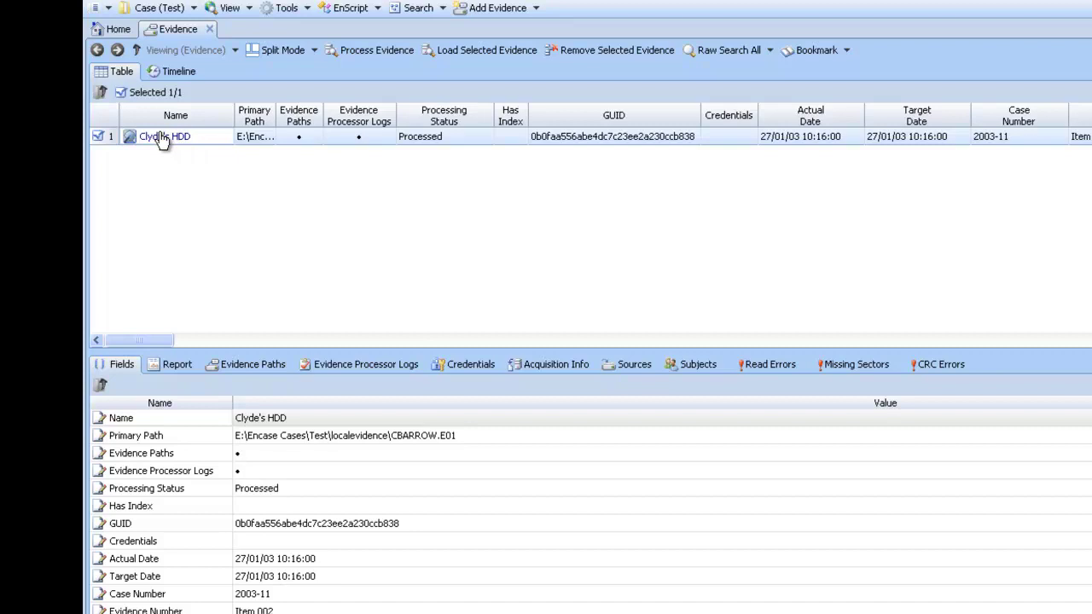
{"action": "left_click", "coordinate": [161, 139]}
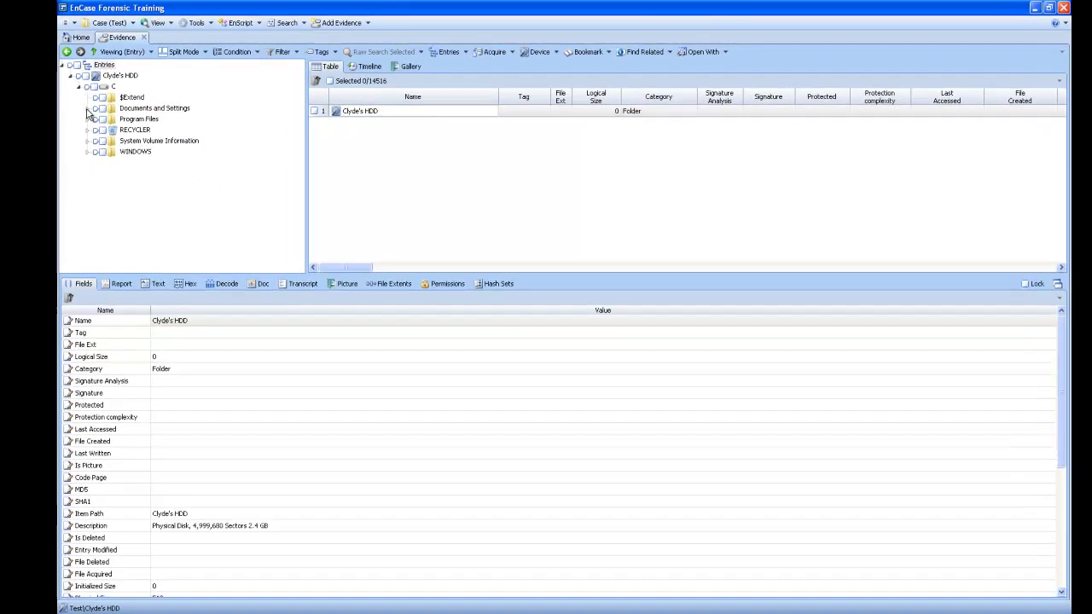
Expand Documents and Settings, Clyde and My Documents in the entries tree, and select Explosives.doc.
{"action": "left_click", "coordinate": [85, 105]}
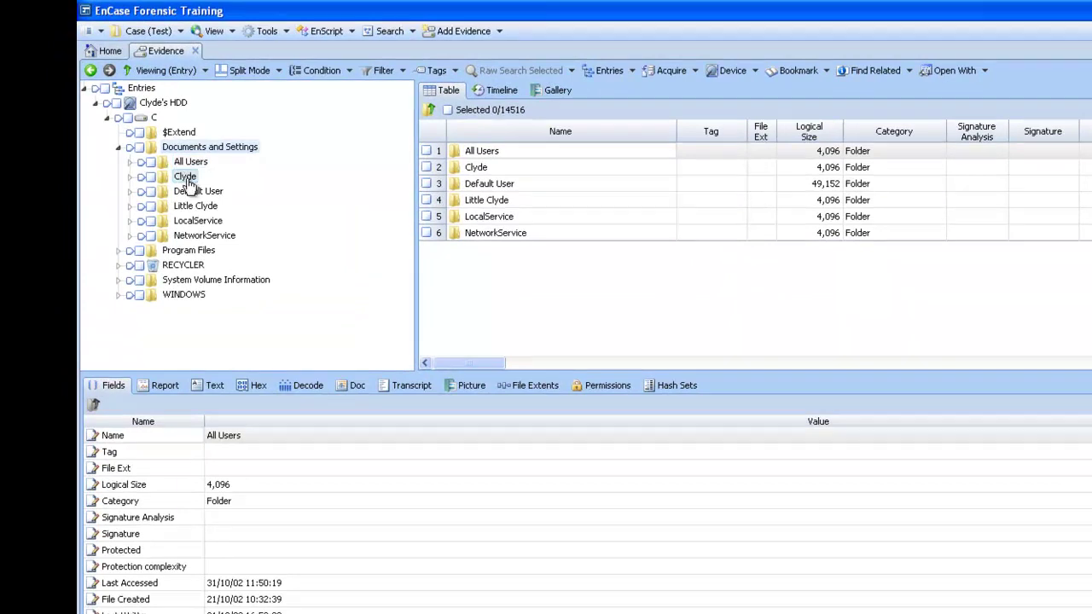
{"action": "left_click", "coordinate": [130, 179]}
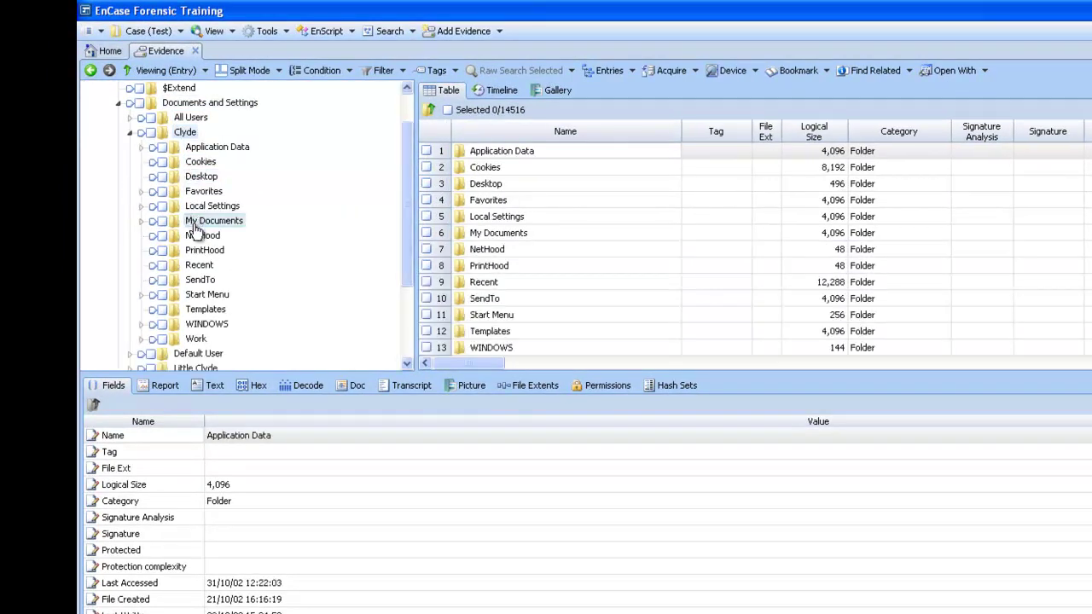
{"action": "left_click", "coordinate": [141, 221]}
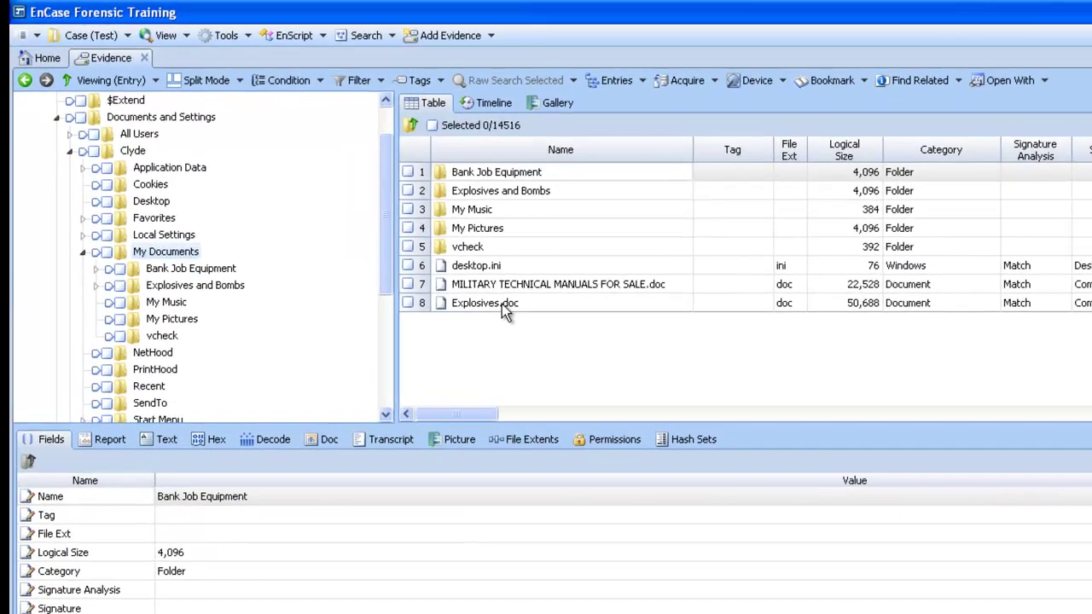
{"action": "left_click", "coordinate": [503, 309]}
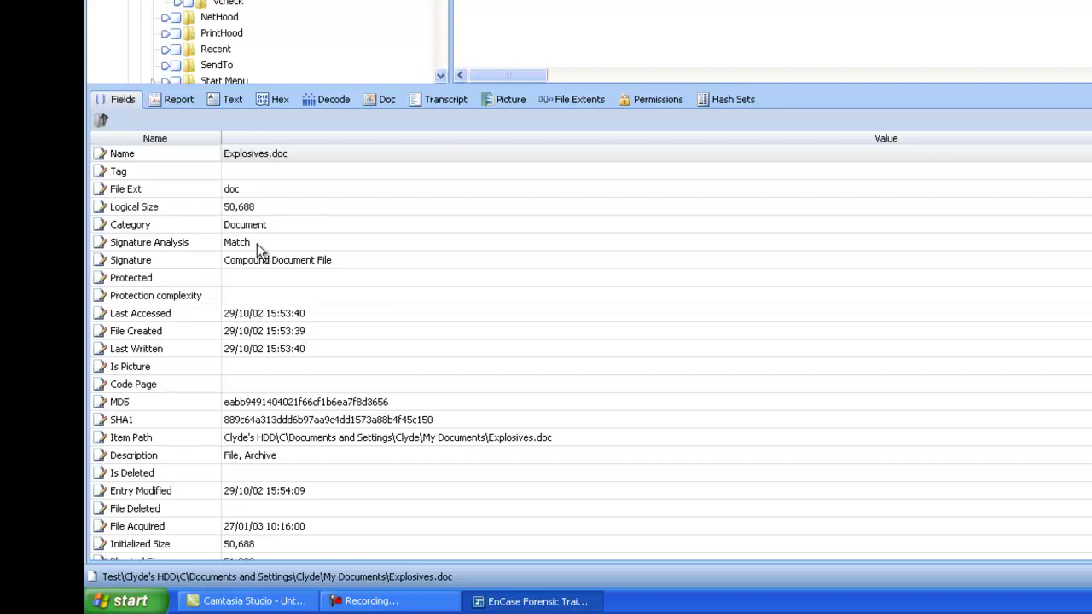
Read through the contents of Explosives.doc in the document viewer, and check the file's permissions.
{"action": "left_click", "coordinate": [217, 101]}
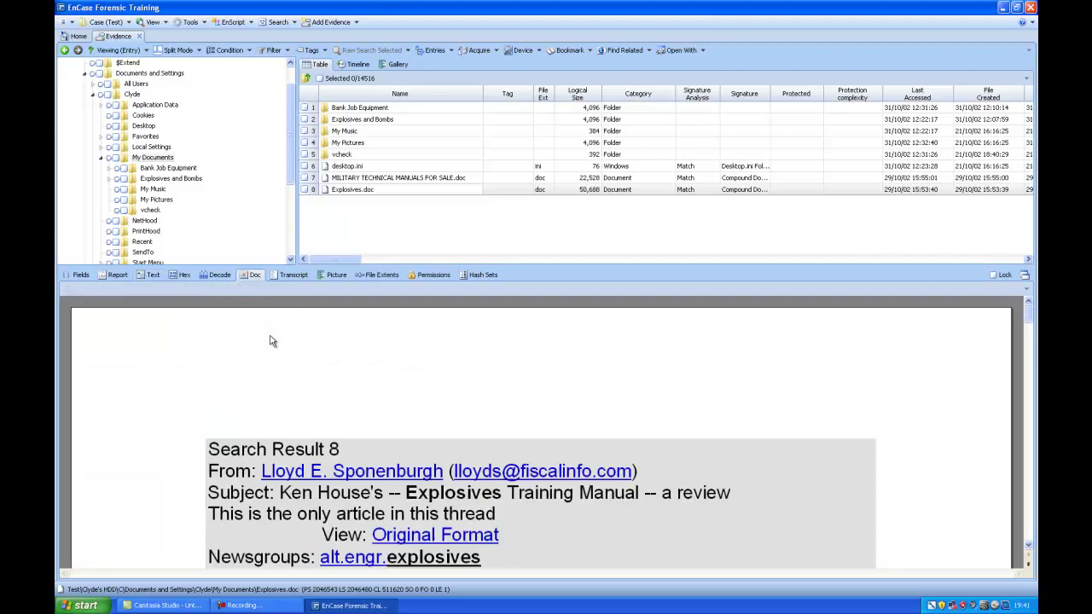
{"action": "scroll", "coordinate": [270, 341], "scroll_direction": "down", "scroll_amount": 5}
{"action": "scroll", "coordinate": [270, 341], "scroll_direction": "down", "scroll_amount": 12}
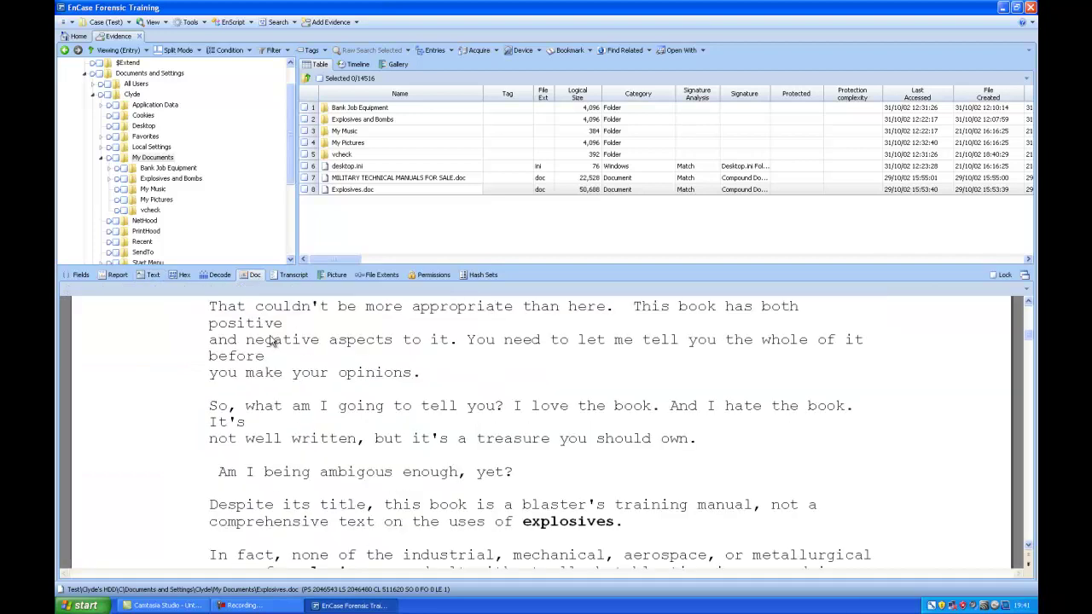
{"action": "scroll", "coordinate": [270, 342], "scroll_direction": "up", "scroll_amount": 7}
{"action": "scroll", "coordinate": [269, 342], "scroll_direction": "up", "scroll_amount": 9}
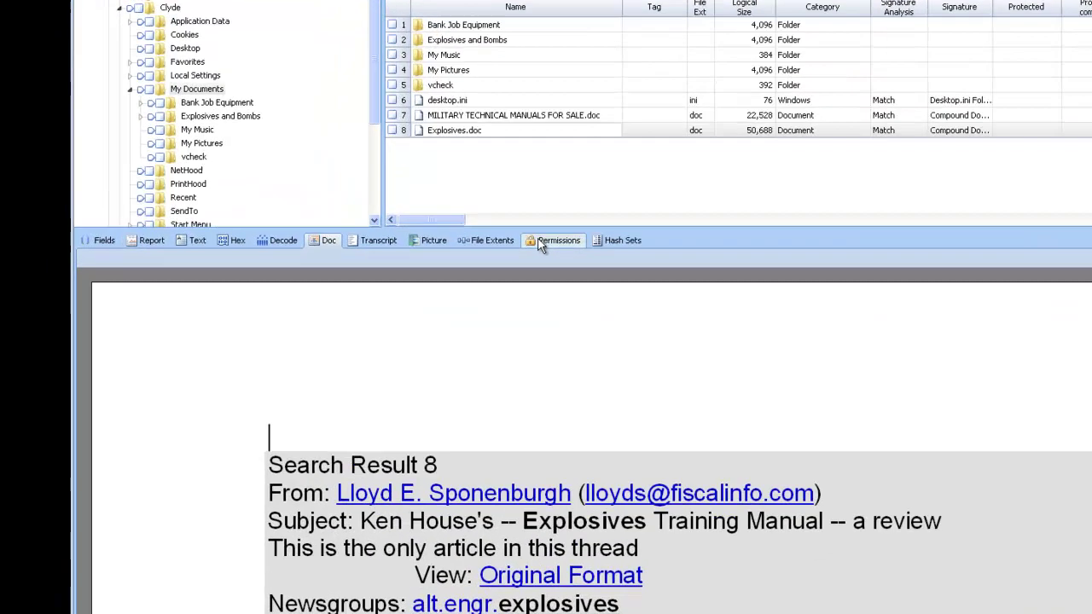
{"action": "left_click", "coordinate": [434, 274]}
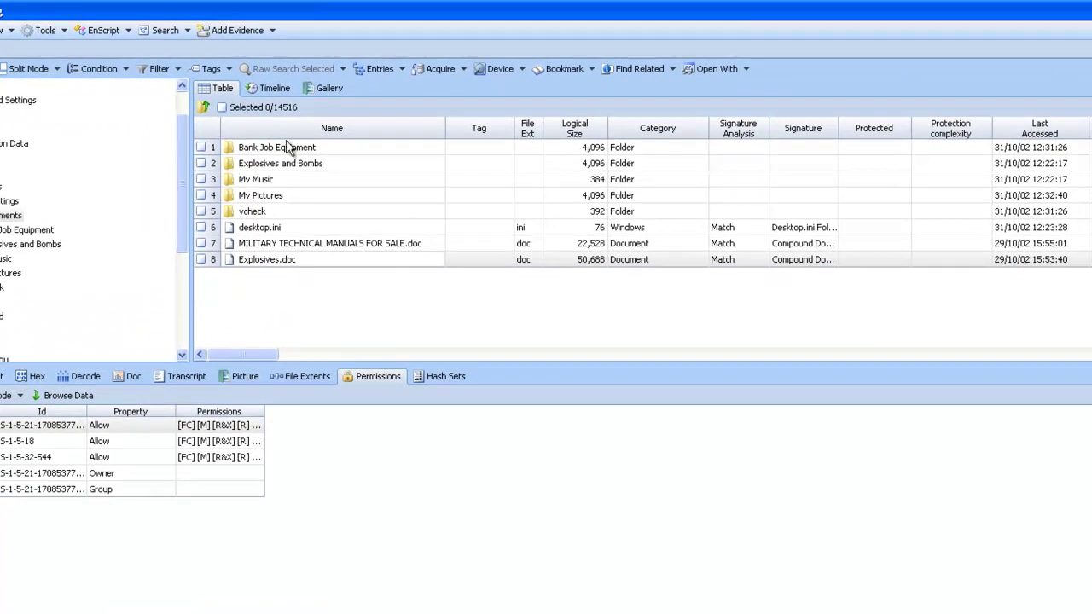
View the My Documents entries as a timeline and as a gallery, returning to the table view.
{"action": "left_click", "coordinate": [272, 88]}
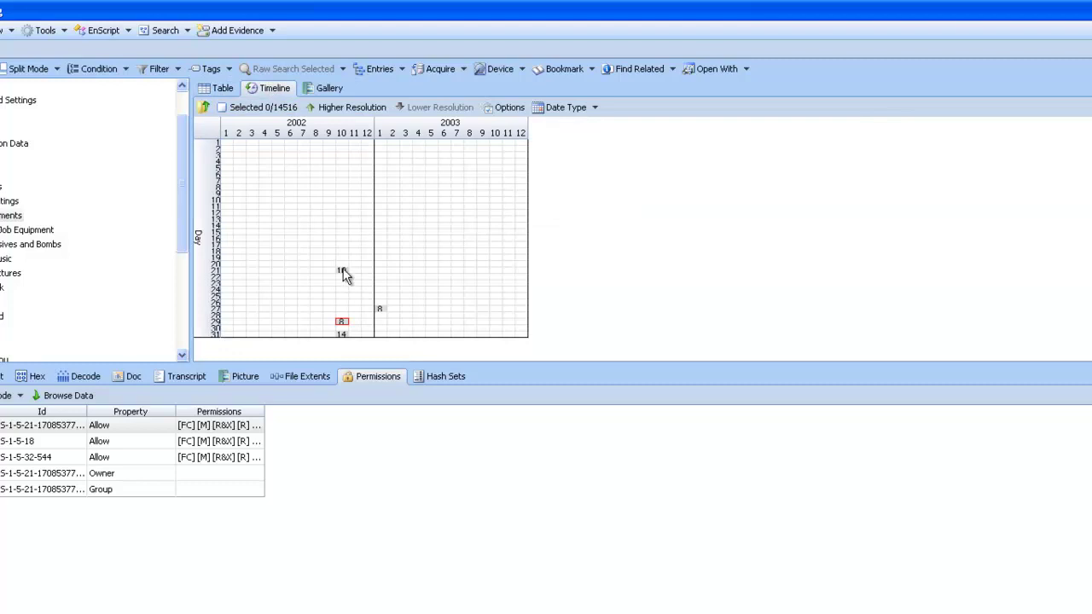
{"action": "left_click", "coordinate": [327, 90]}
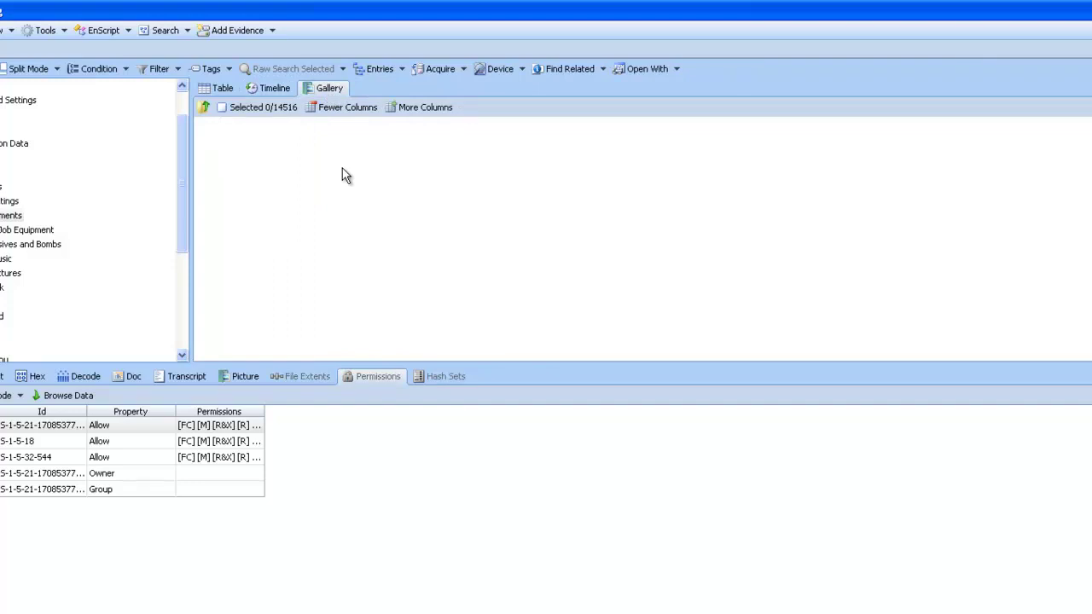
{"action": "left_click", "coordinate": [224, 89]}
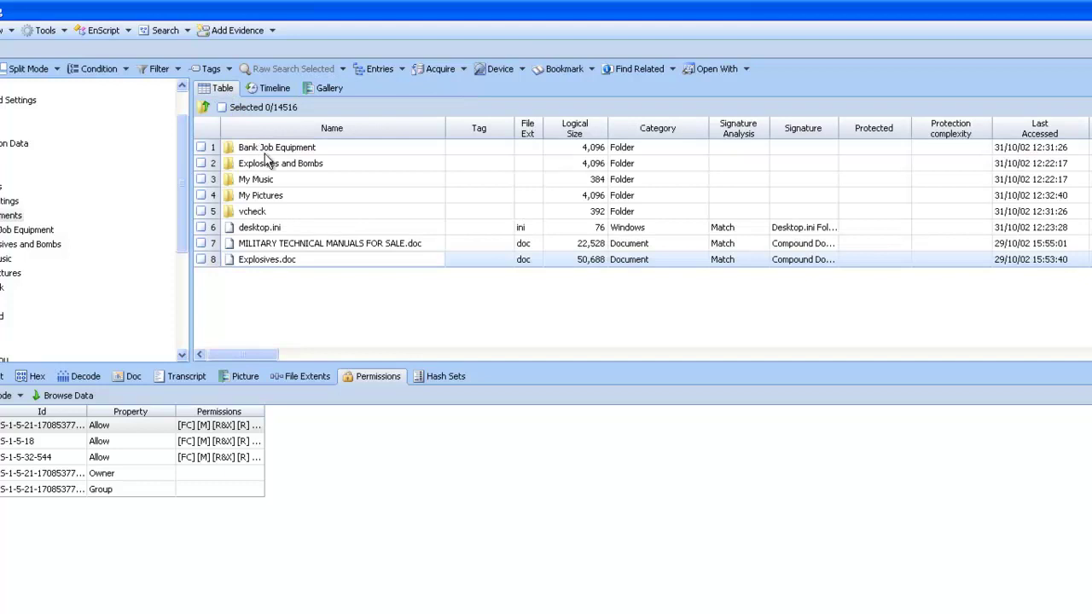
Open the My Pictures folder and preview its images in the gallery, returning to the table view.
{"action": "left_click", "coordinate": [268, 198]}
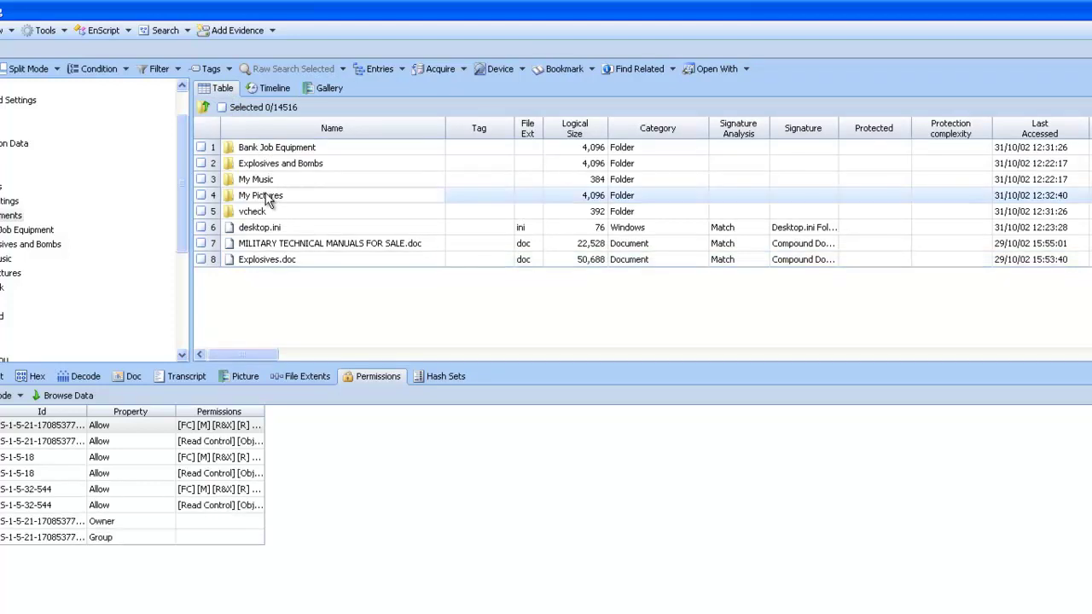
{"action": "double_click", "coordinate": [267, 198]}
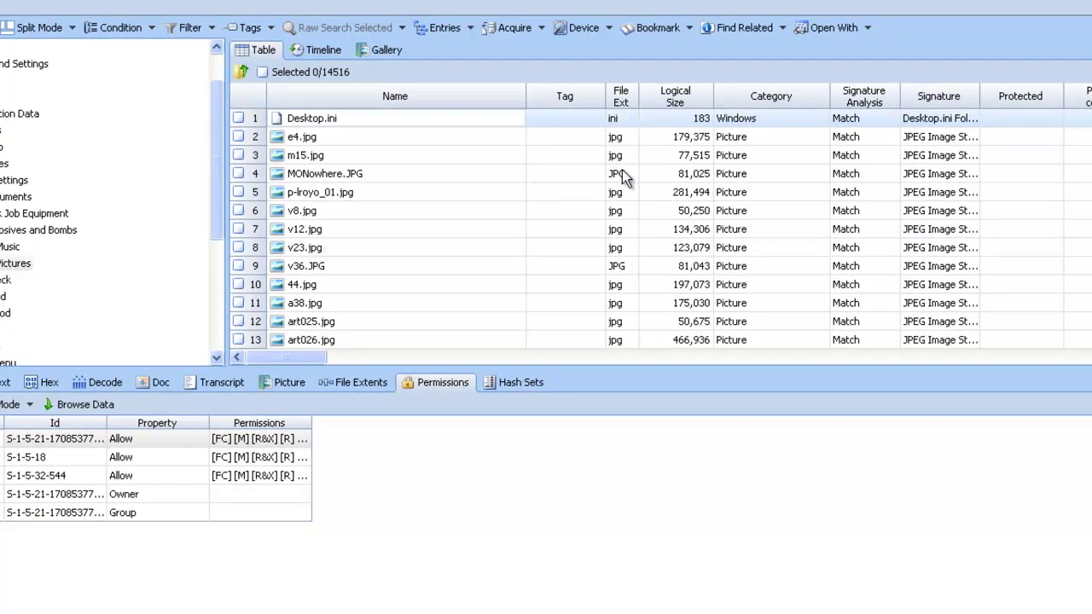
{"action": "left_click", "coordinate": [396, 52]}
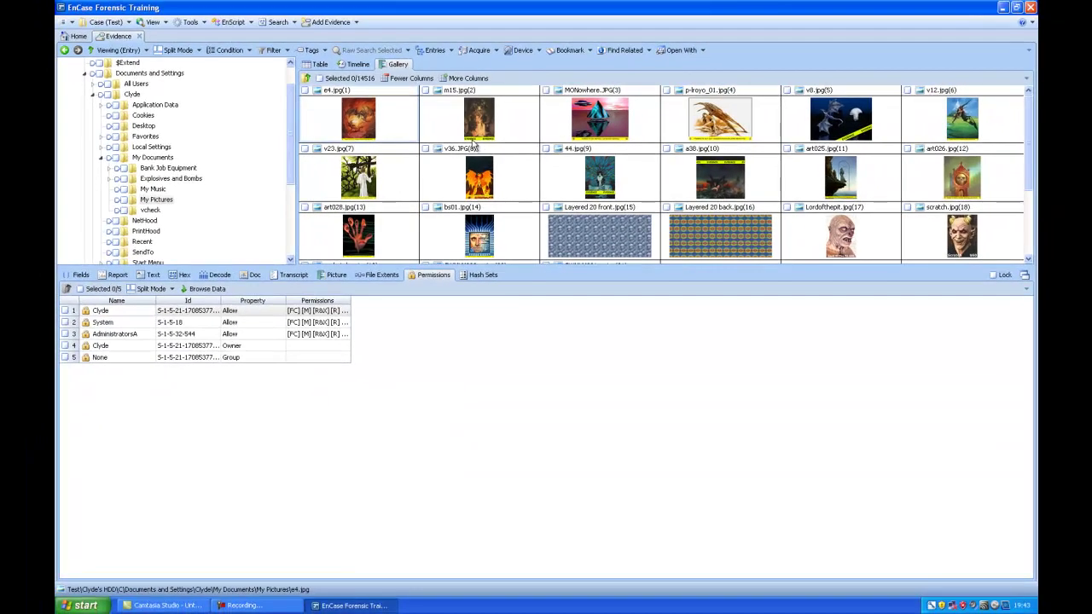
{"action": "left_click", "coordinate": [317, 64]}
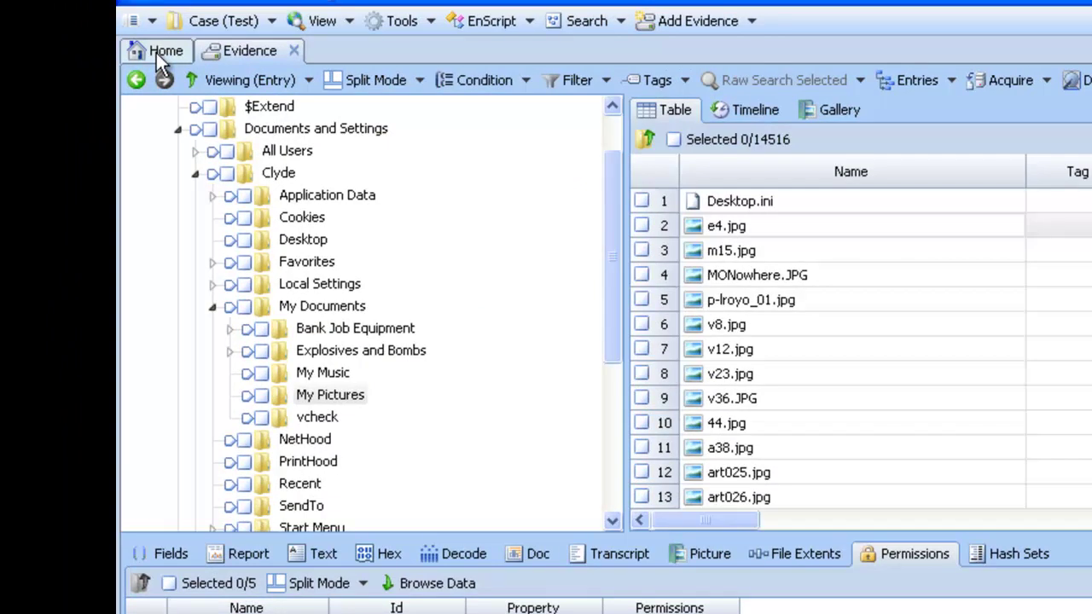
Look over the case home page and the commands available for managing and viewing the case.
{"action": "left_click", "coordinate": [157, 53]}
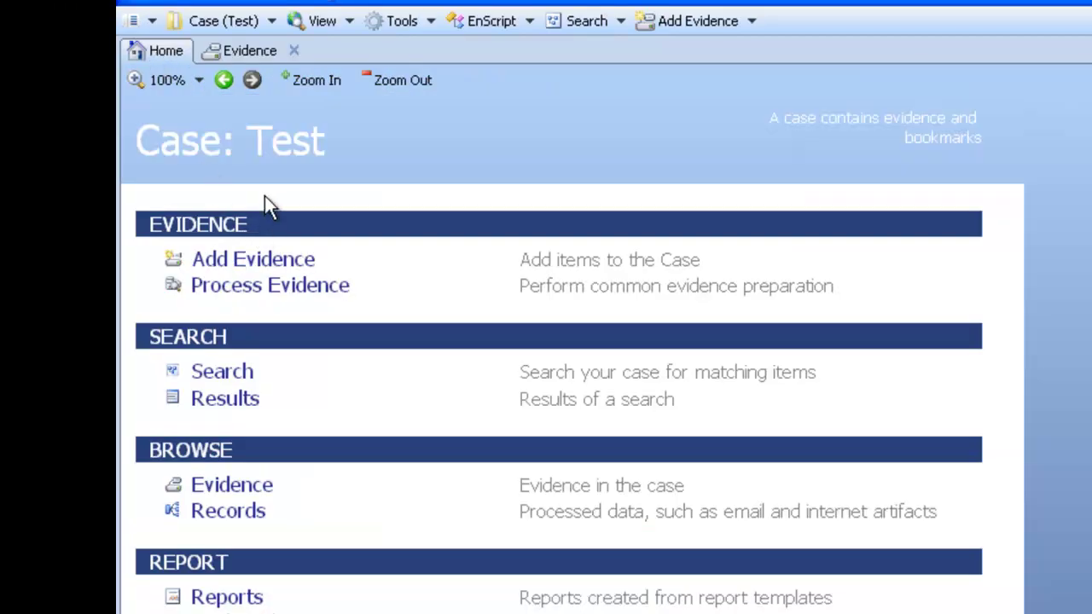
{"action": "left_click", "coordinate": [244, 50]}
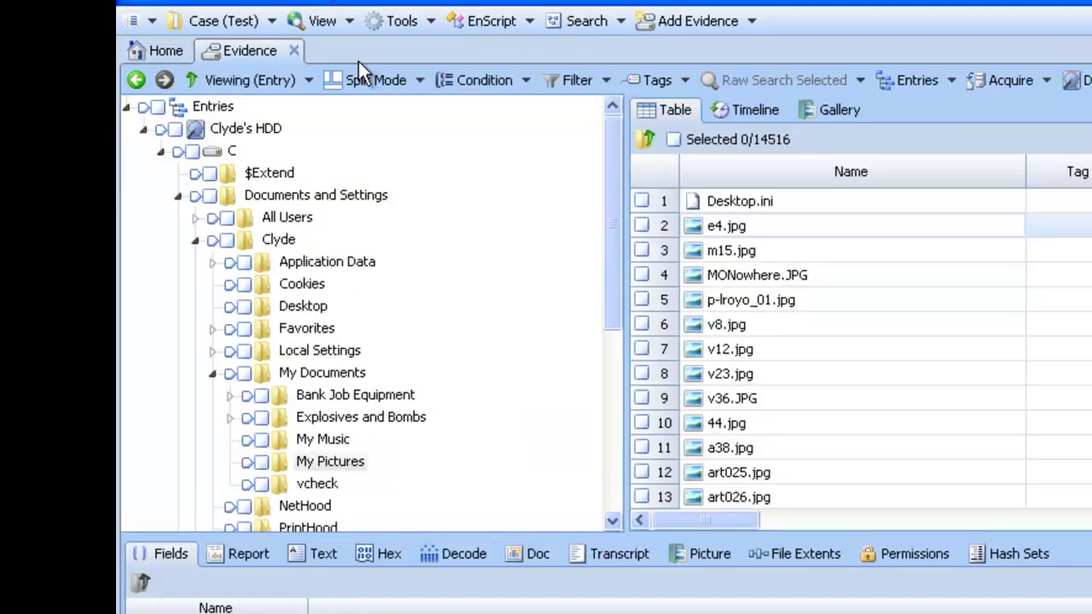
{"action": "left_click", "coordinate": [257, 22]}
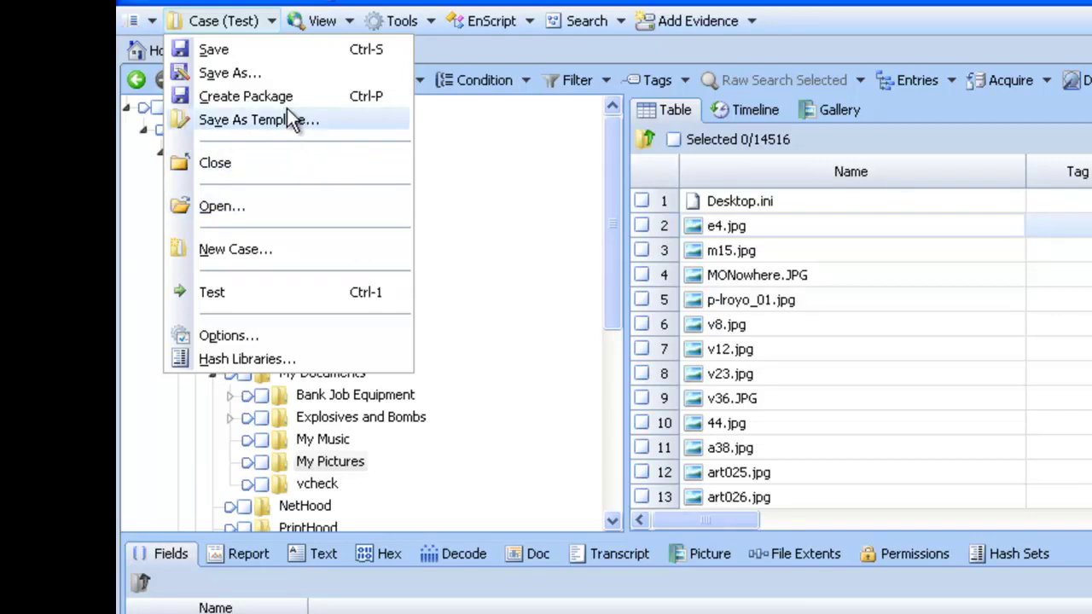
{"action": "left_click", "coordinate": [339, 30]}
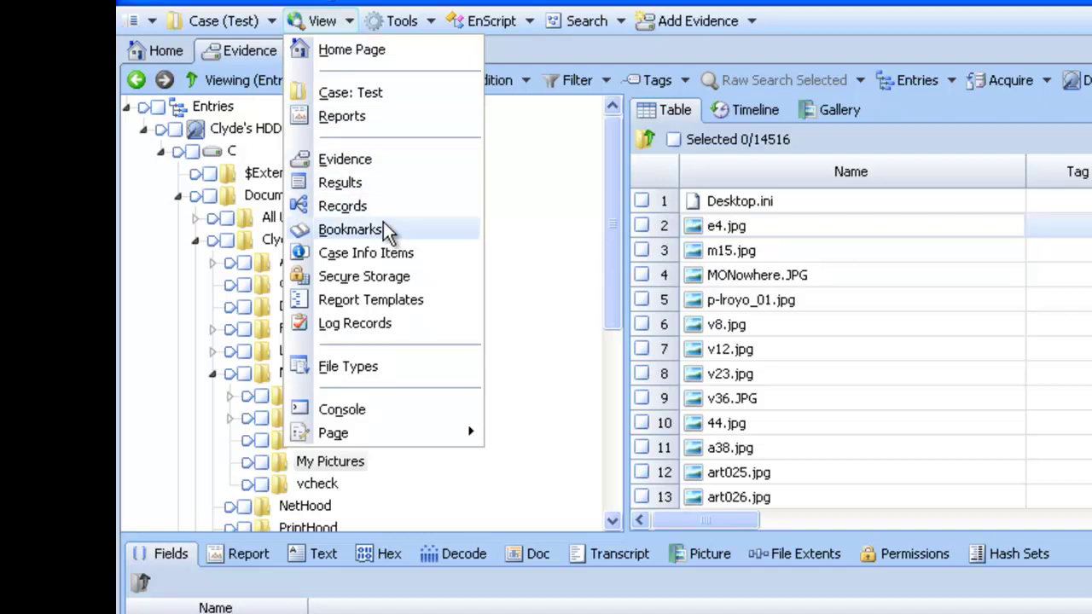
{"action": "key", "text": "Escape"}
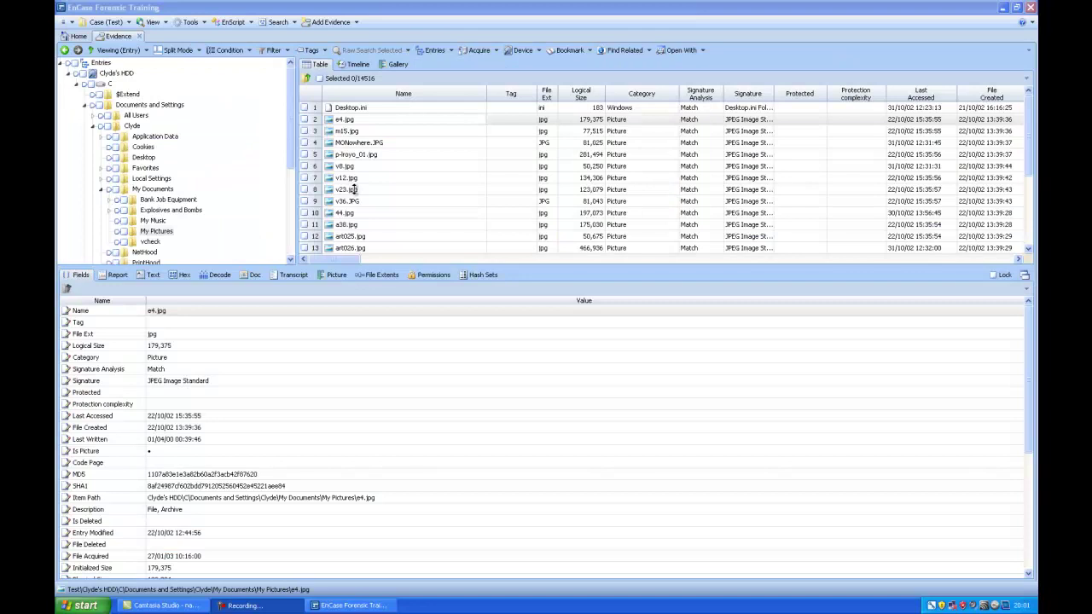
Enlarge the entries area downward, and try the Tree split mode before restoring Tree-Table.
{"action": "left_click_drag", "start_coordinate": [532, 267], "coordinate": [533, 355]}
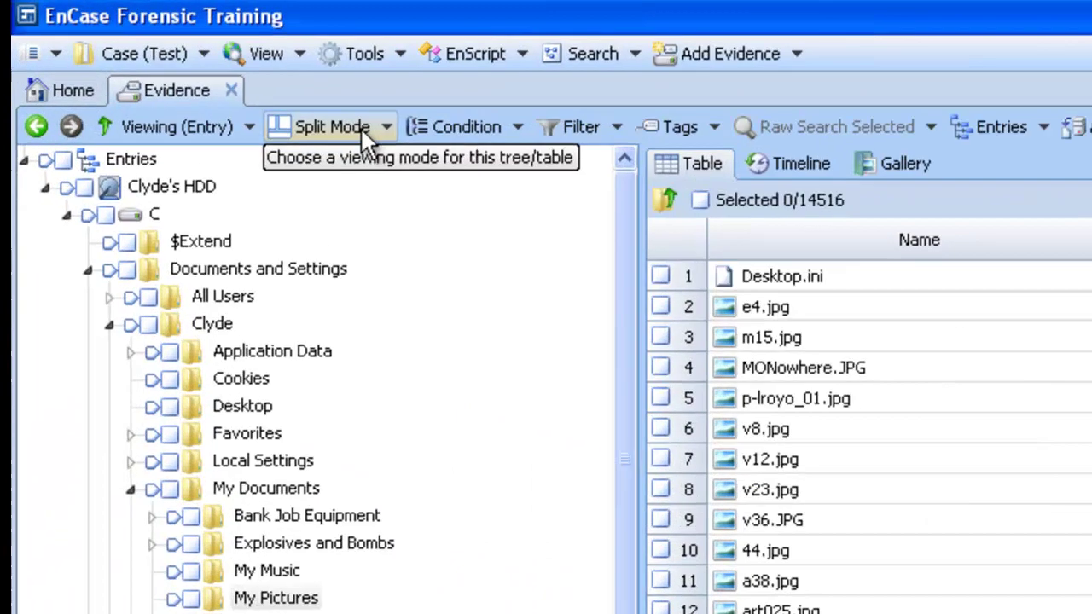
{"action": "left_click", "coordinate": [189, 50]}
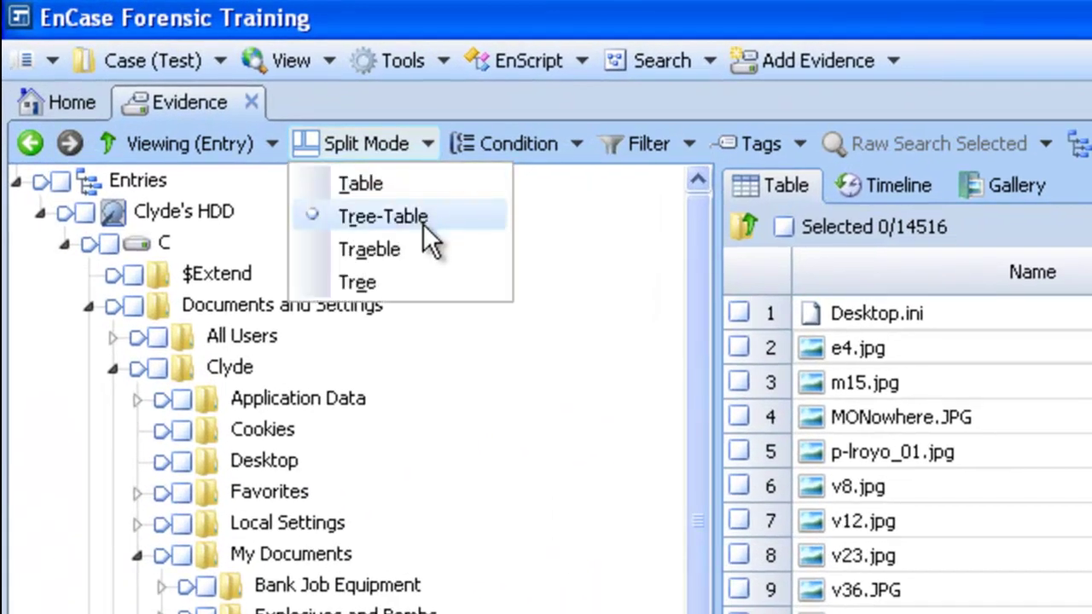
{"action": "left_click", "coordinate": [423, 282]}
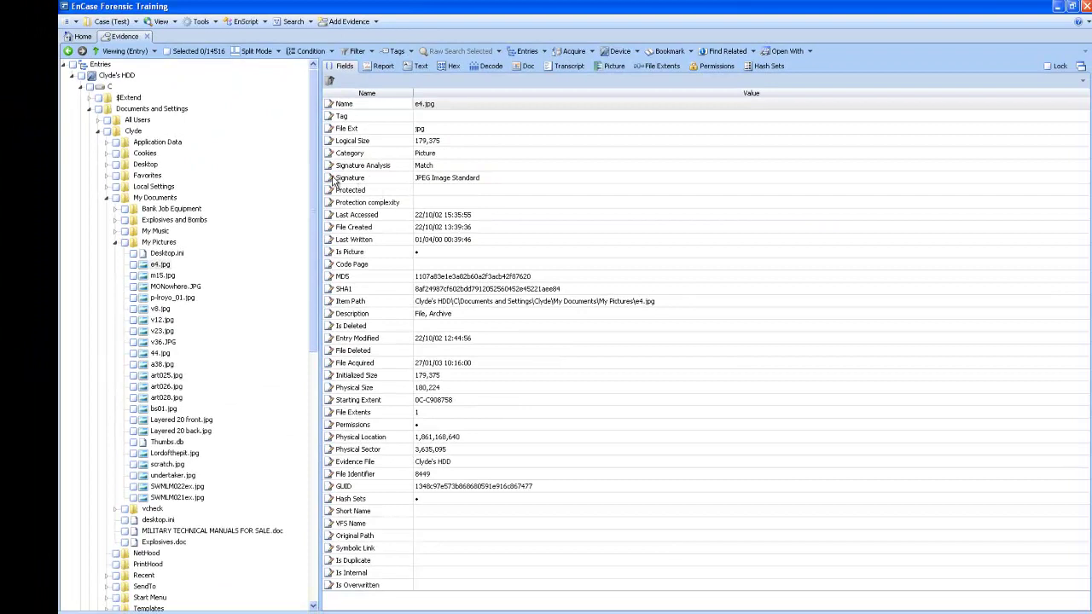
{"action": "left_click", "coordinate": [257, 51]}
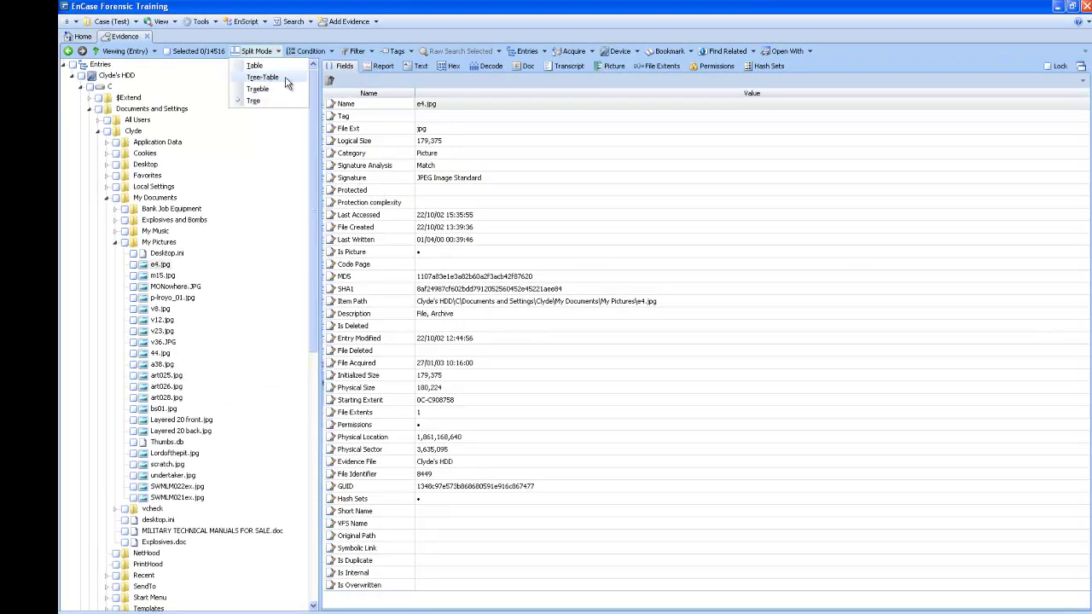
{"action": "left_click", "coordinate": [285, 80]}
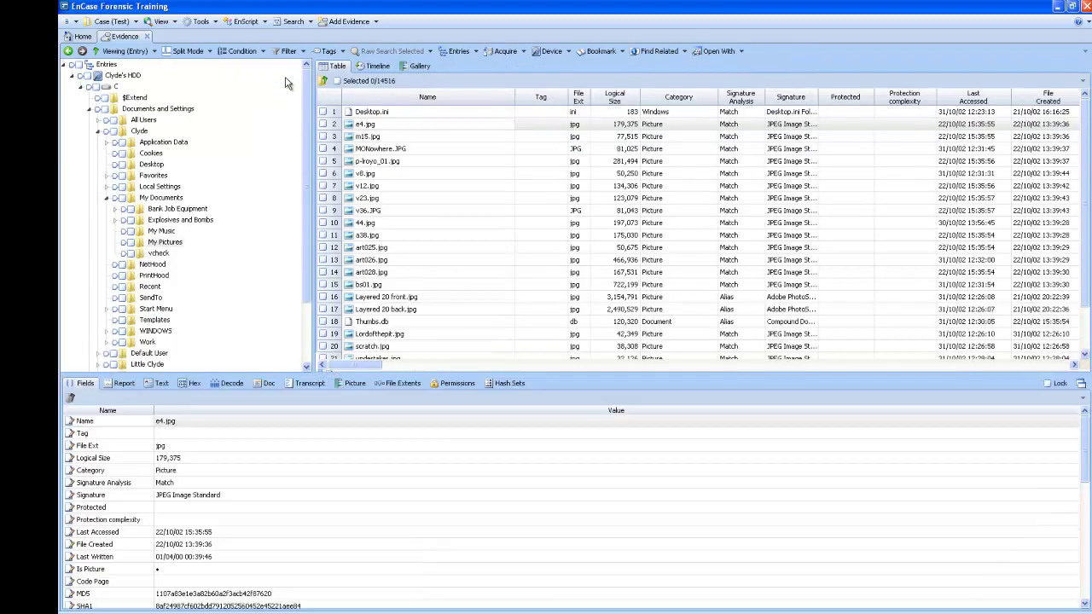
Review the color, date and time format settings in the global options and close them unchanged.
{"action": "left_click", "coordinate": [198, 21]}
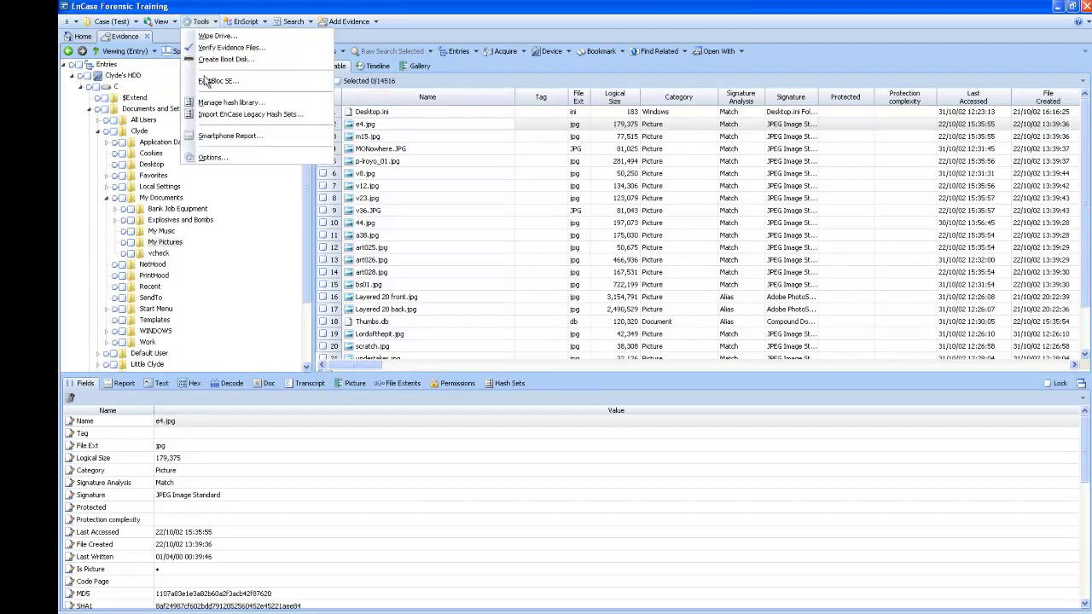
{"action": "left_click", "coordinate": [212, 158]}
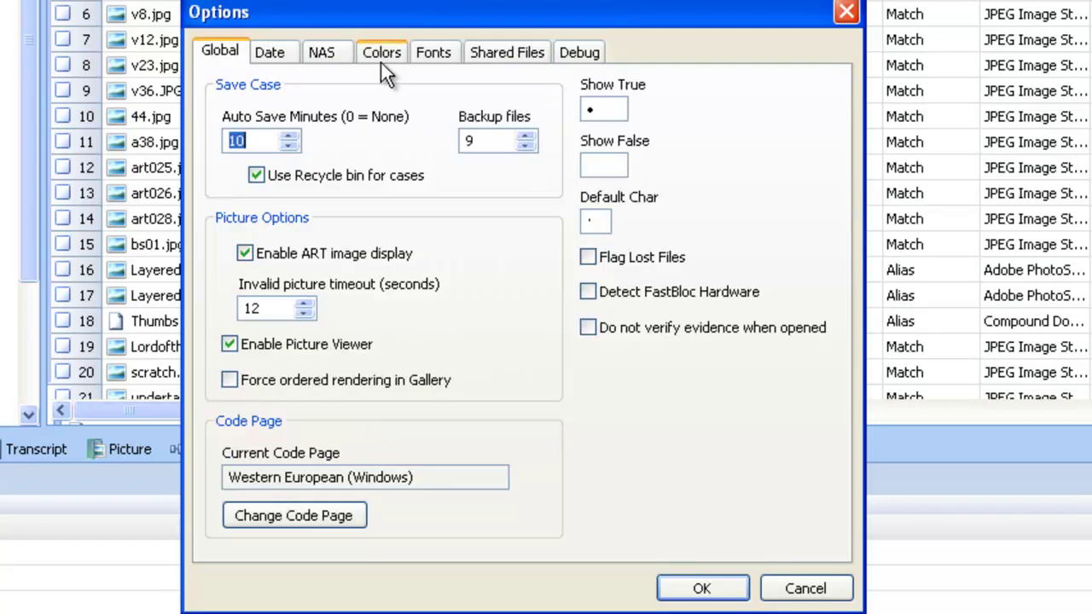
{"action": "left_click", "coordinate": [380, 61]}
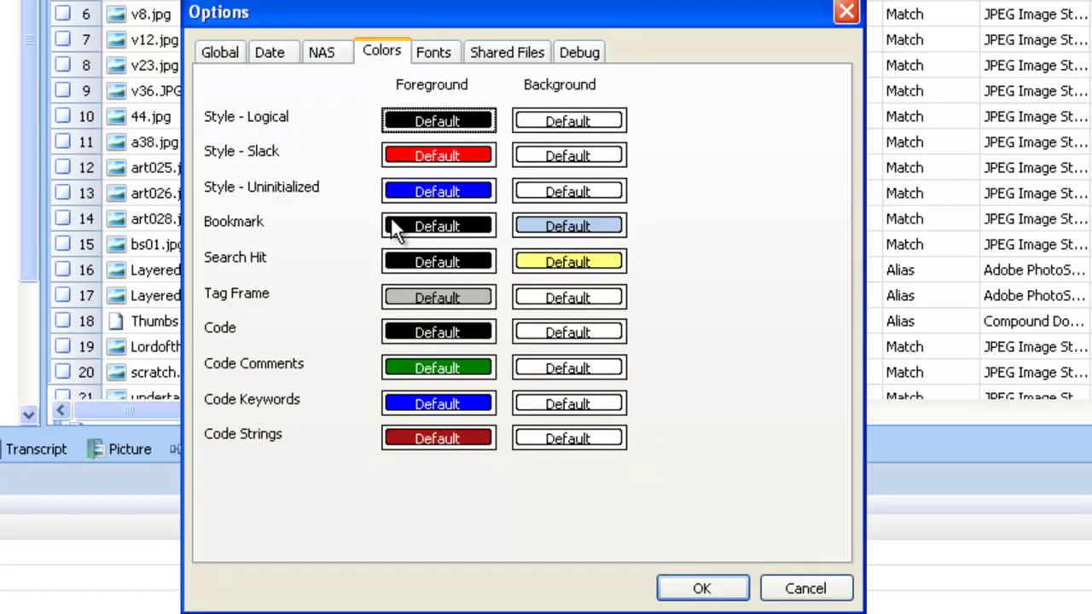
{"action": "left_click", "coordinate": [293, 53]}
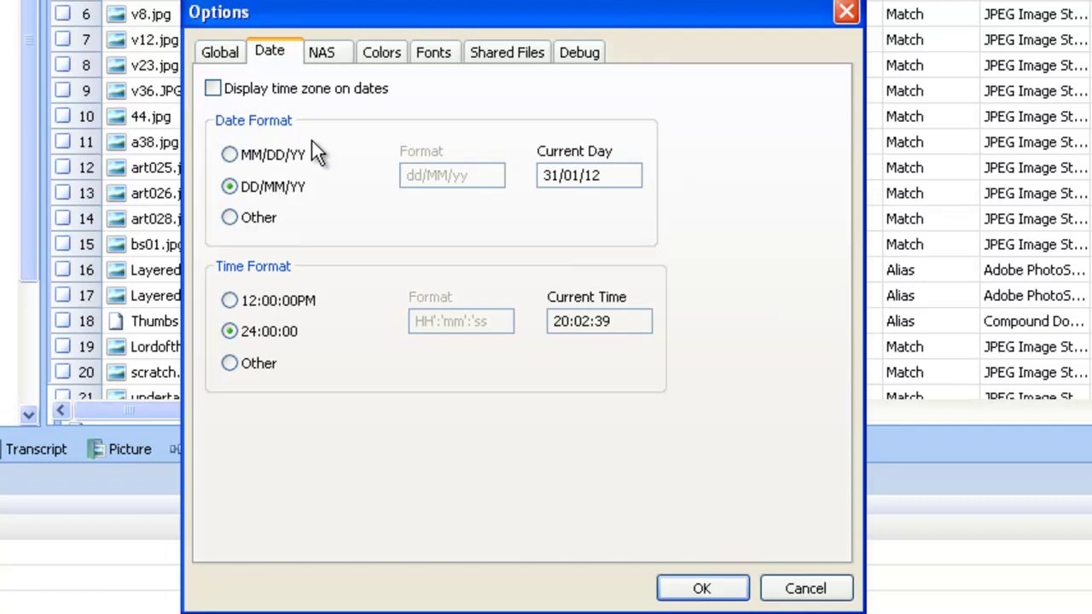
{"action": "left_click", "coordinate": [702, 589]}
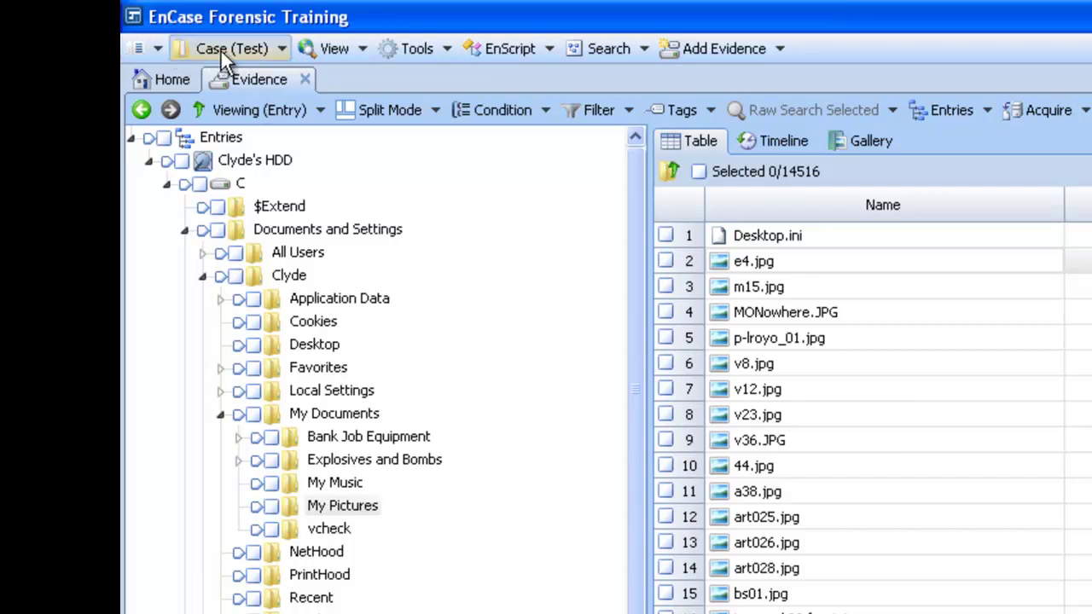
Open the list of commands for the Test case.
{"action": "left_click", "coordinate": [244, 54]}
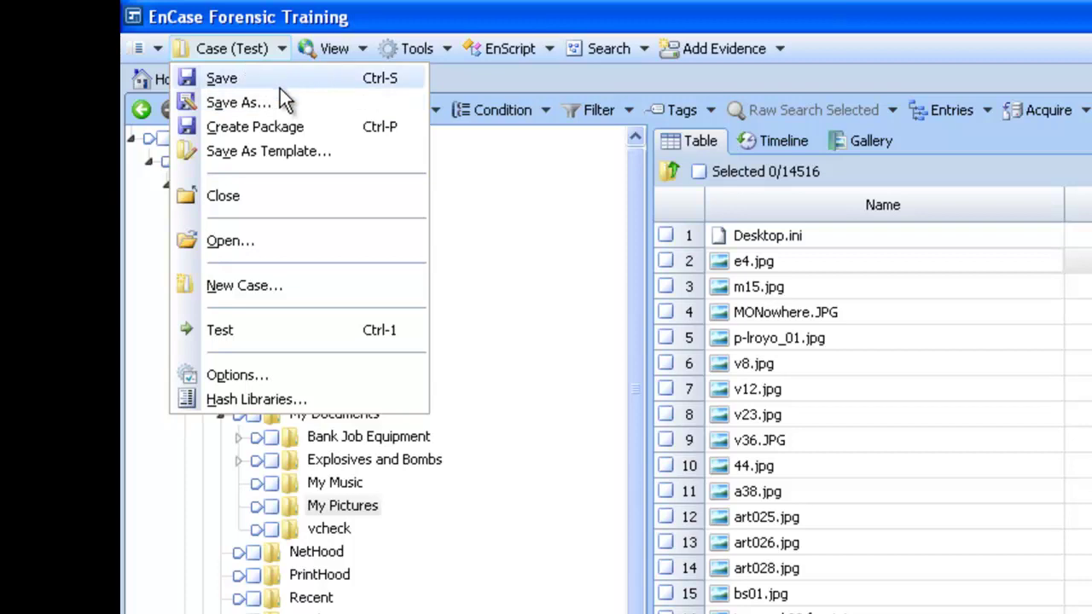